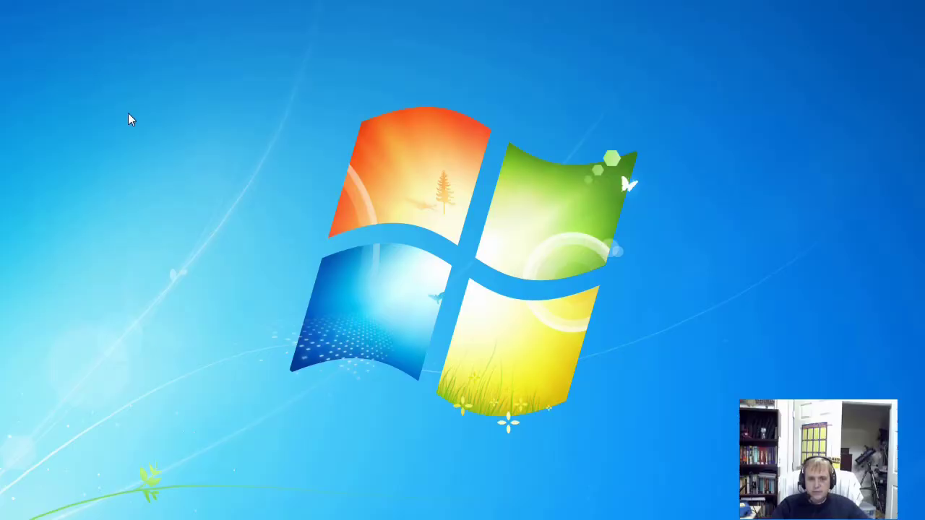
Create a new folder on the desktop named "Raspbery Pi Image"
right_click(43, 35)
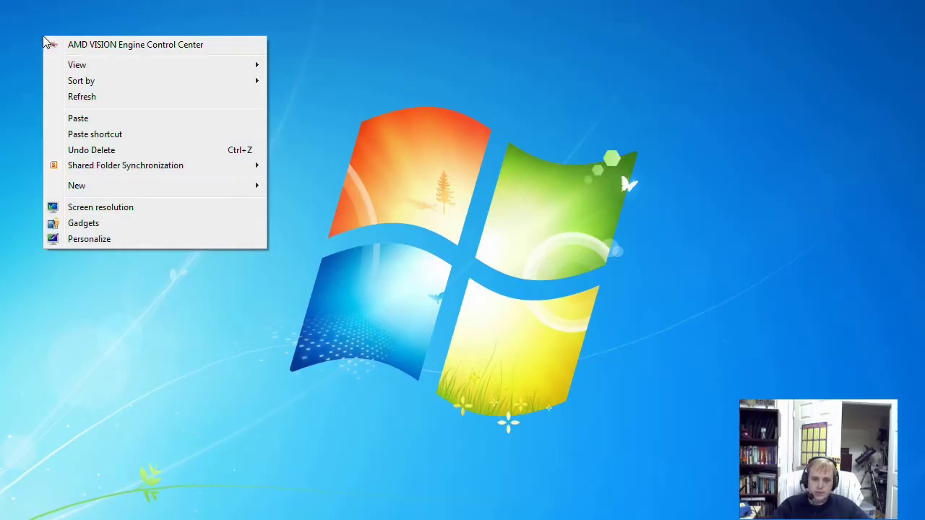
mouse_move(78, 185)
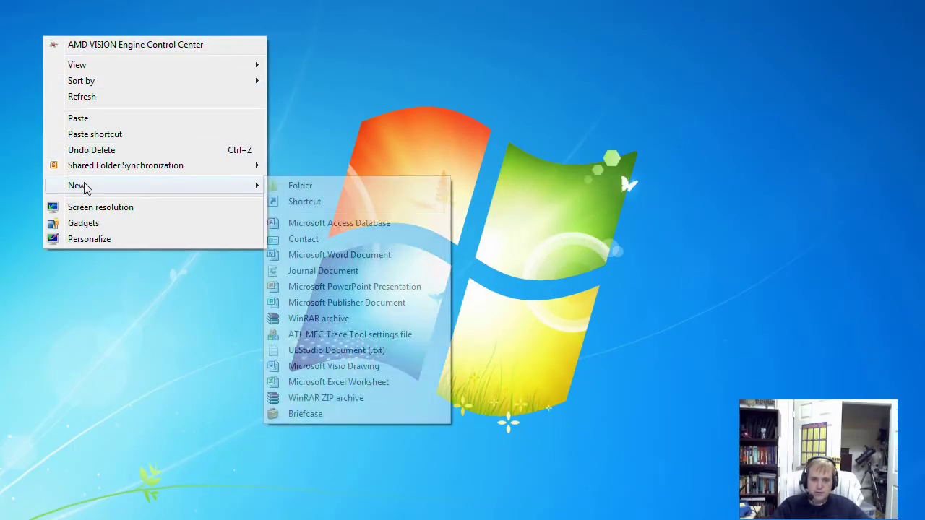
left_click(316, 186)
type("R")
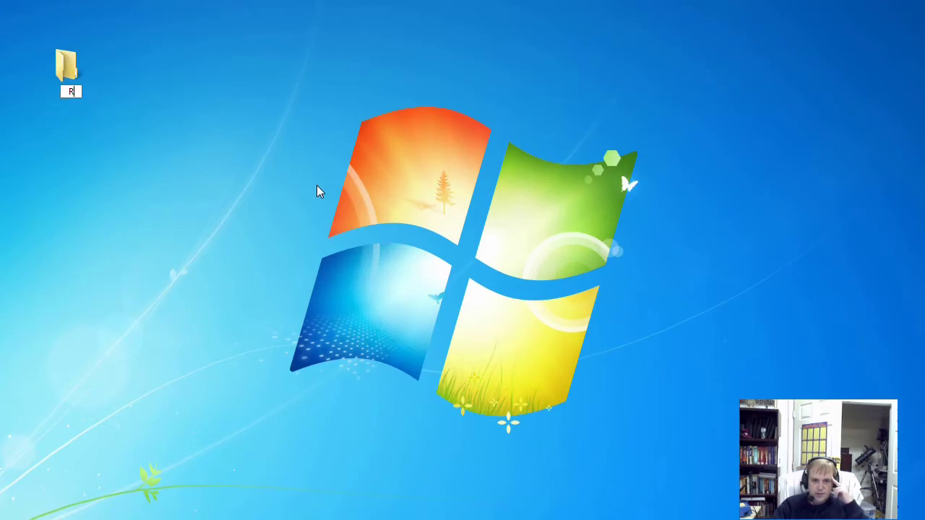
type("aspbe")
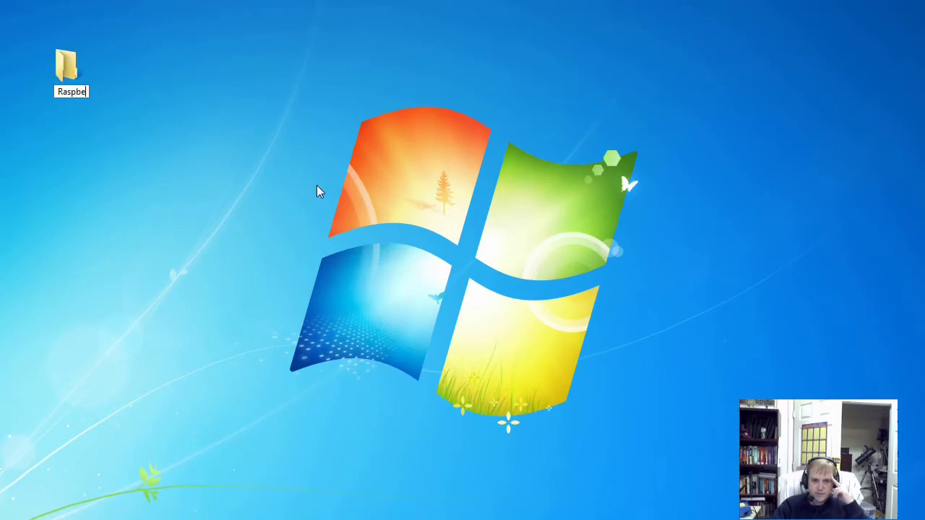
type("rry Pi")
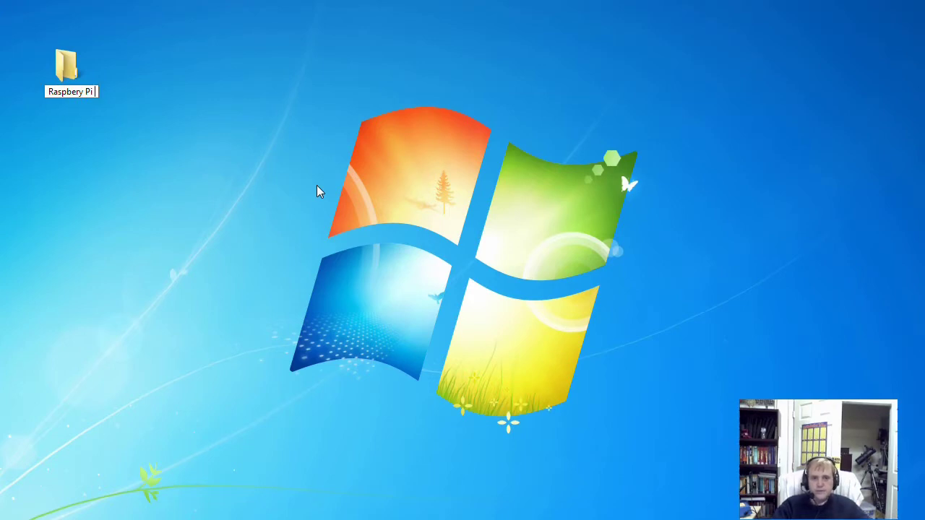
type(" Ima")
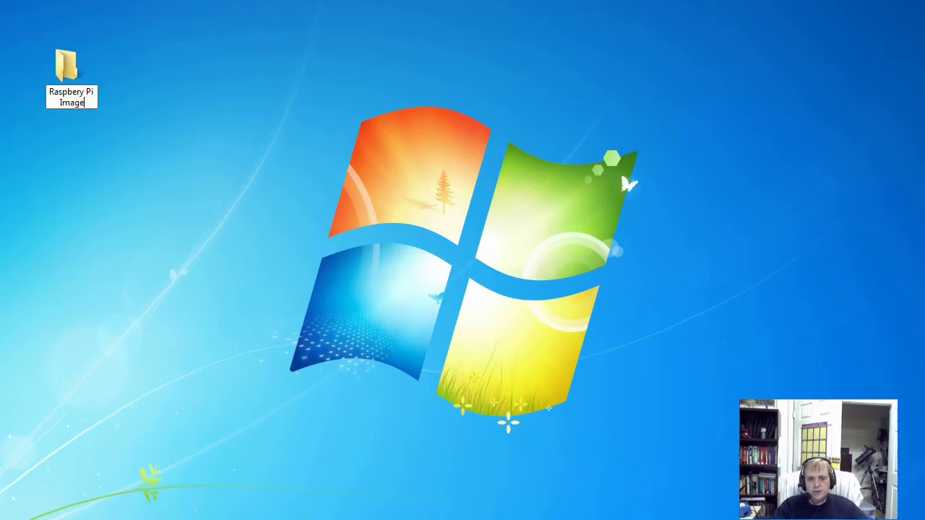
type("ge")
key("Return")
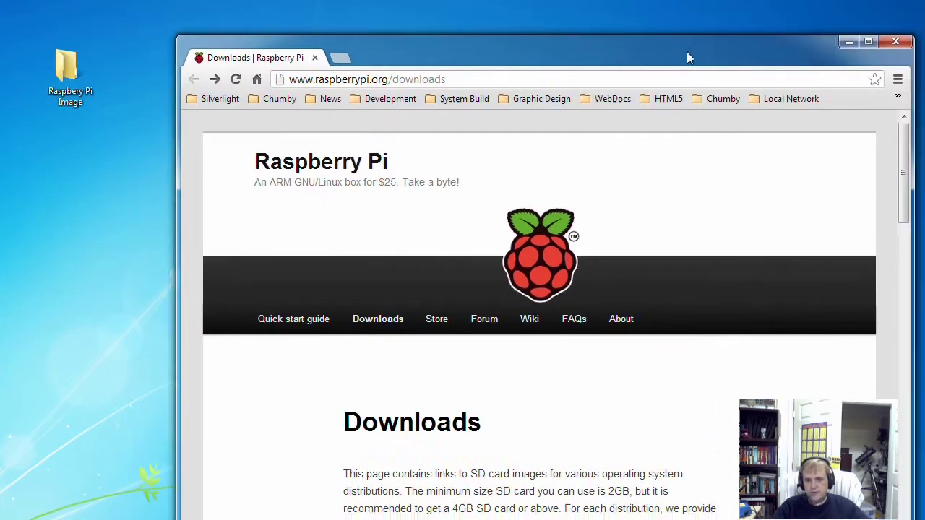
Fit the Chrome window on the screen and open the Win32DiskImager link on the Raspberry Pi Downloads page
left_click_drag(687, 51, 617, 26)
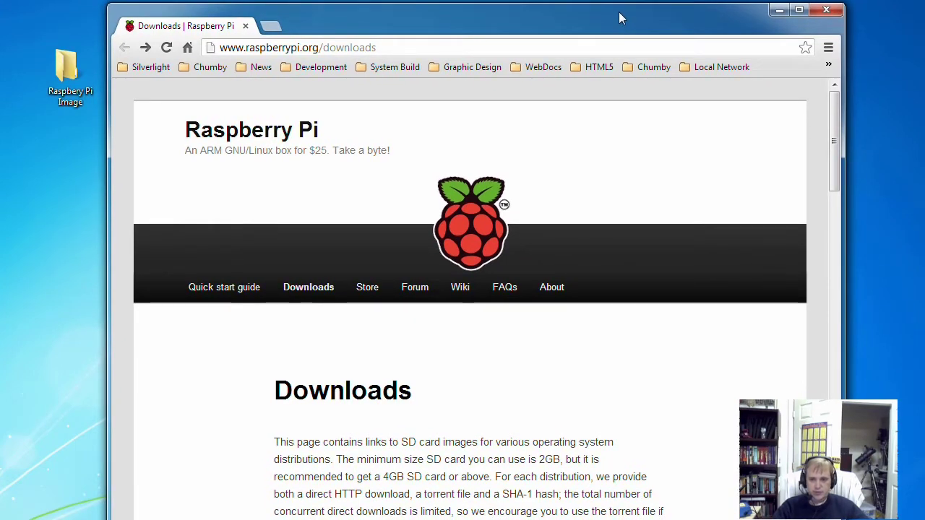
left_click_drag(726, 518, 727, 511)
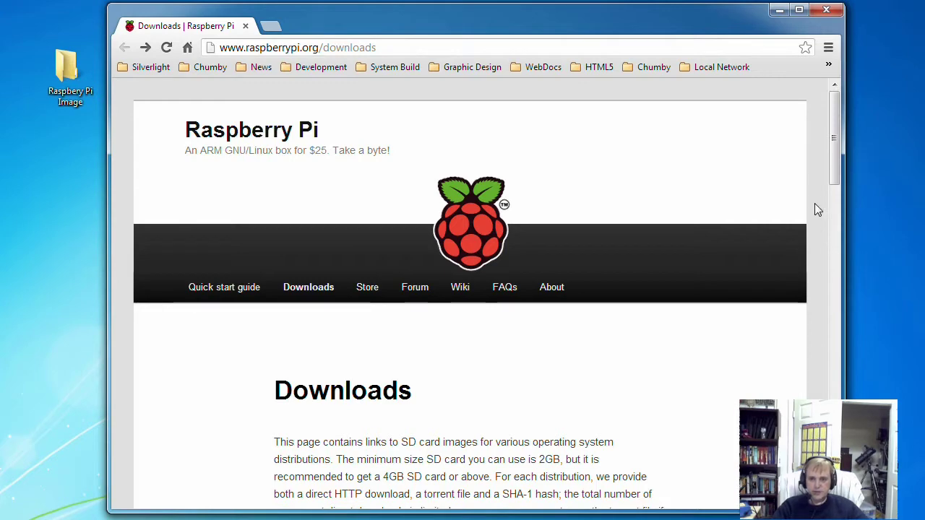
left_click_drag(829, 130, 821, 227)
left_click(592, 315)
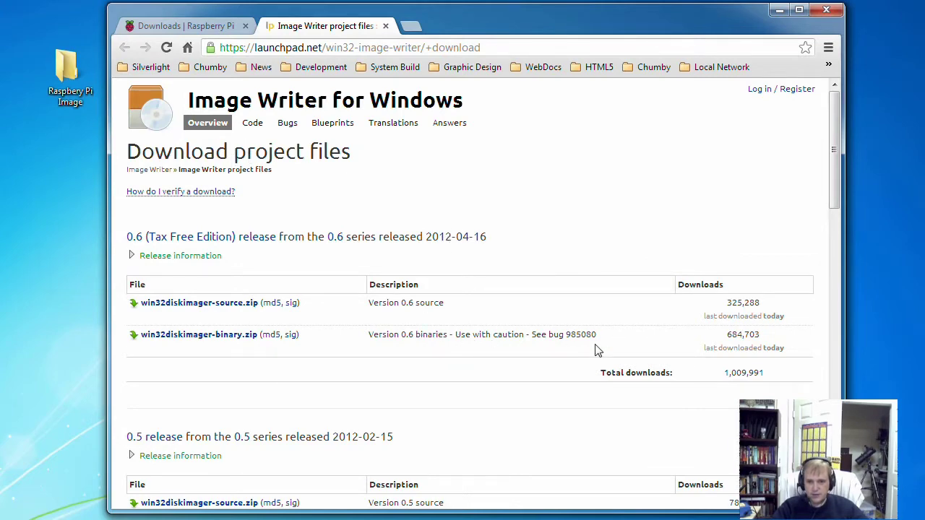
Download the version 0.5 win32diskimager-binary.zip into the desktop's Raspbery Pi Image folder, and close the Image Writer page
scroll(537, 368, "down", 2)
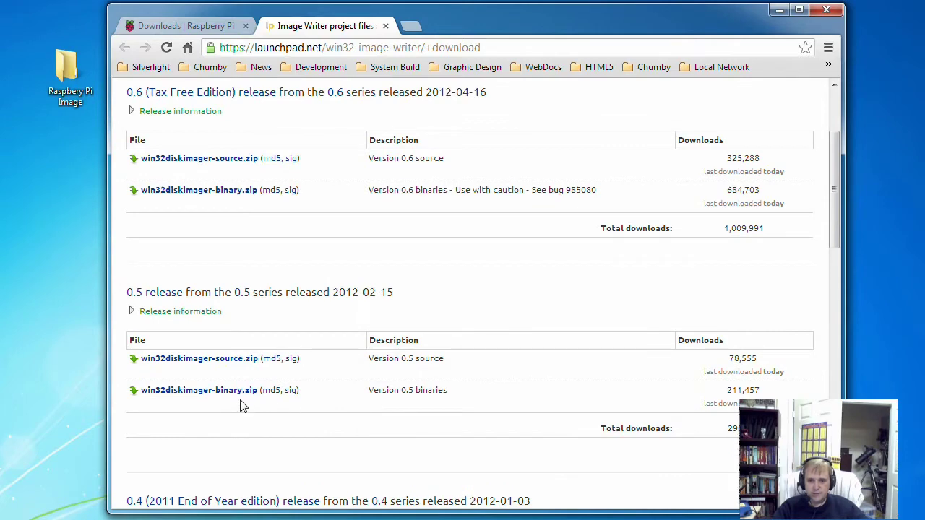
left_click(205, 397)
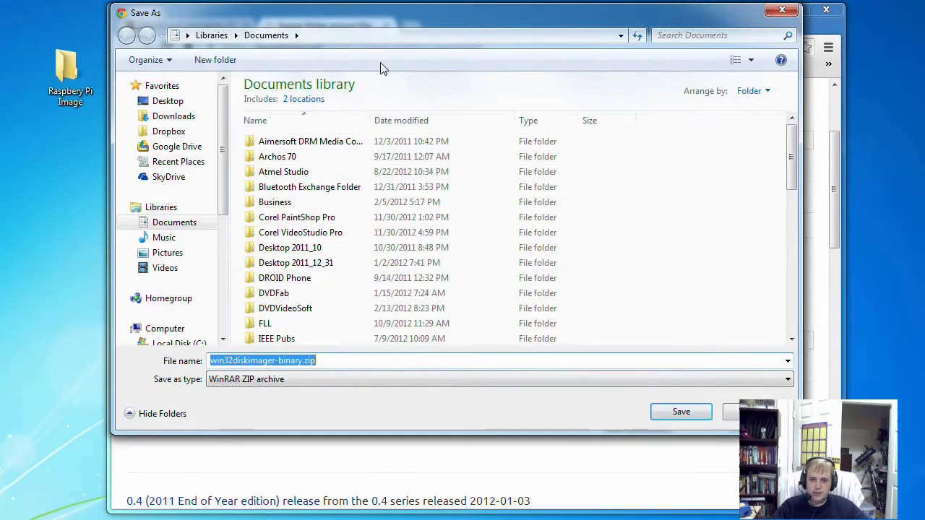
left_click_drag(399, 23, 393, 69)
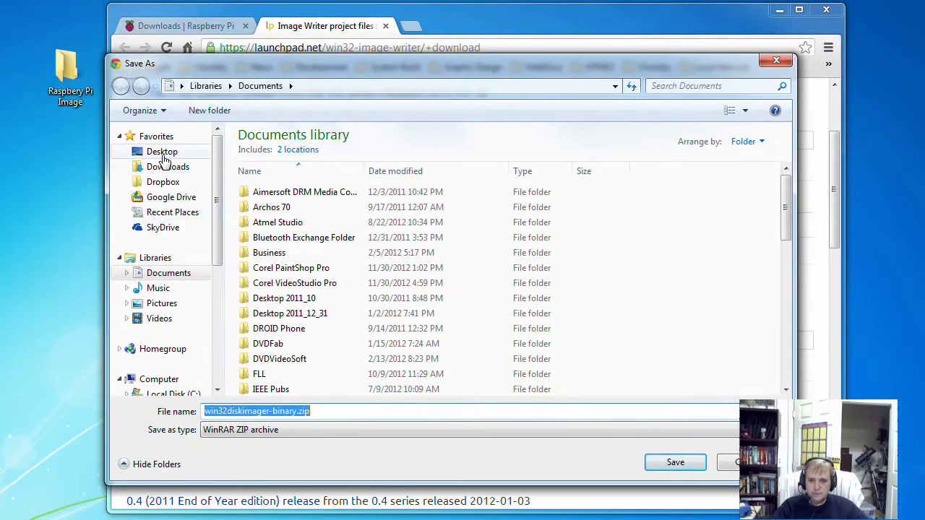
left_click(164, 152)
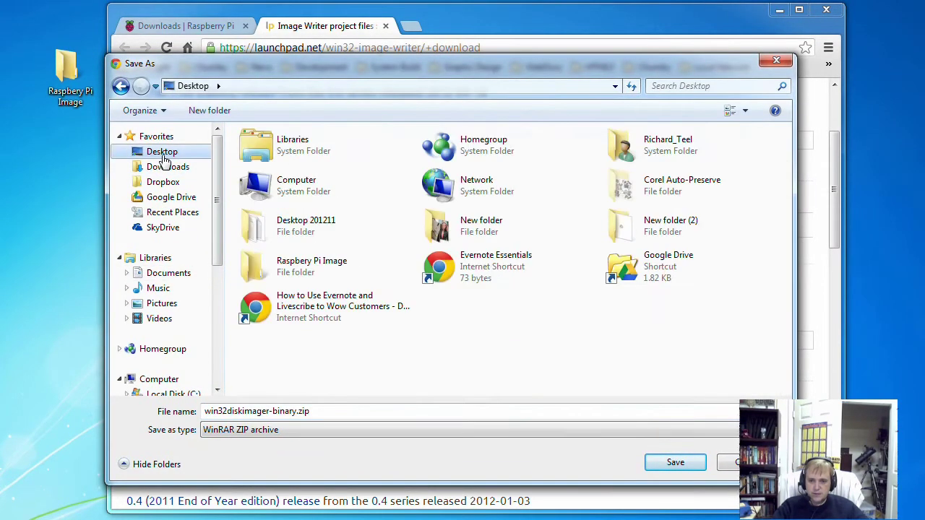
double_click(284, 265)
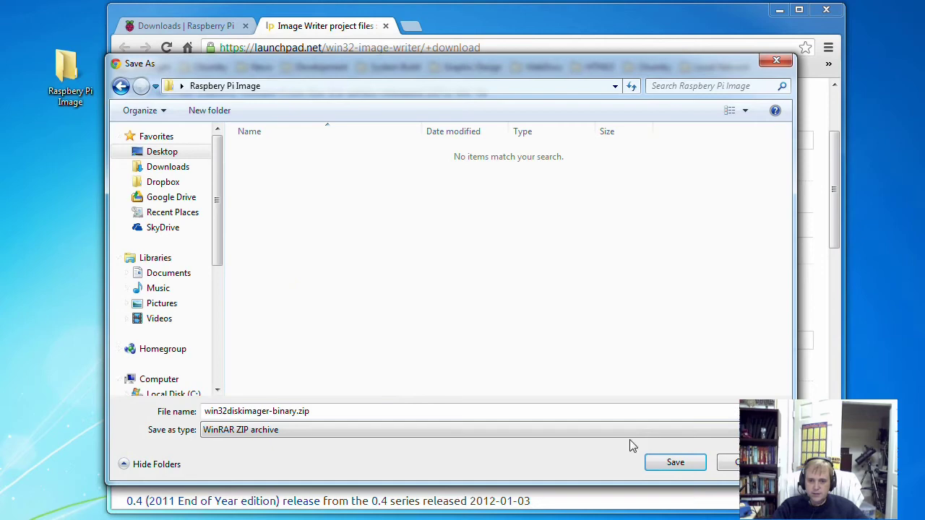
left_click(683, 466)
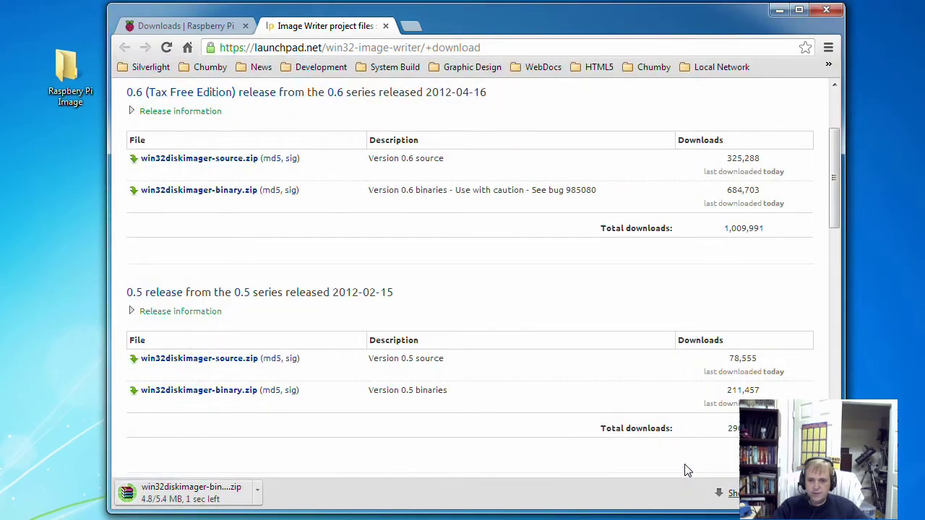
left_click(385, 26)
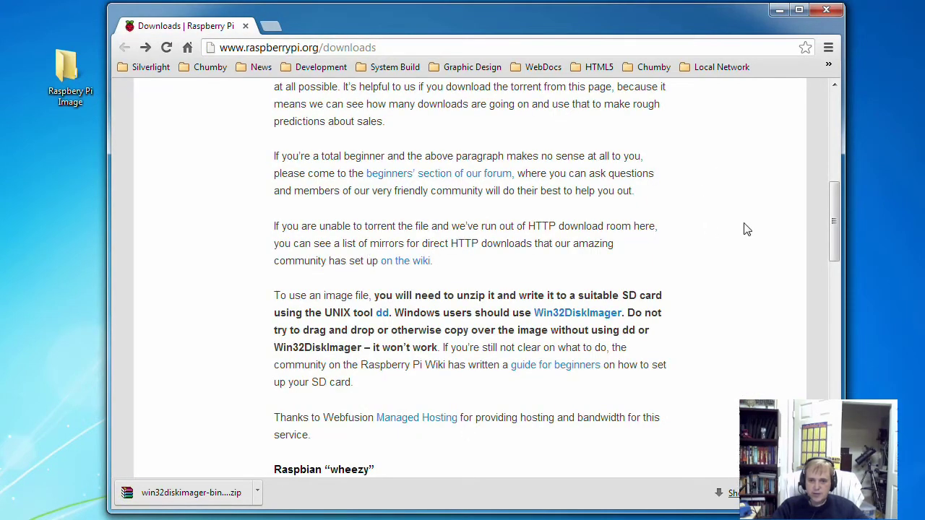
Download the Raspbian "wheezy" image 2012-10-28-wheezy-raspbian.zip directly into the Raspbery Pi Image folder and display the full download list
scroll(747, 229, "down", 4)
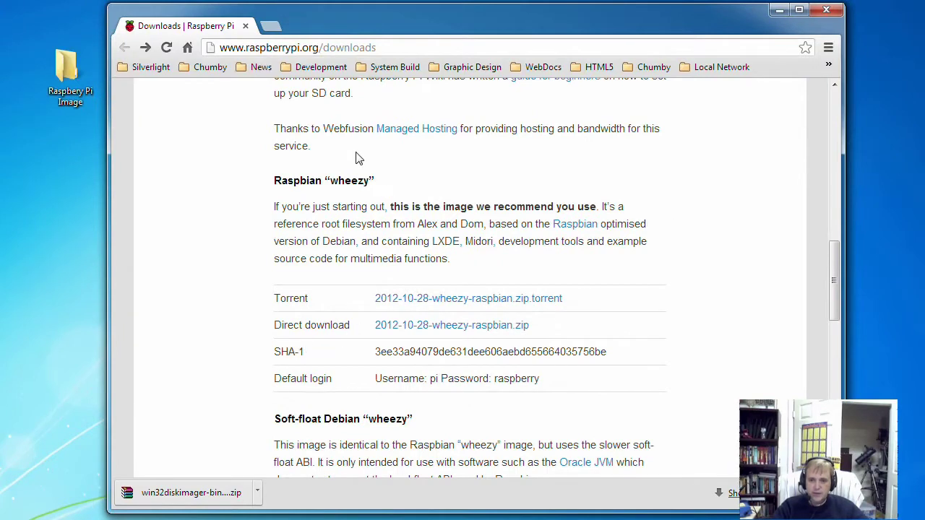
left_click(449, 327)
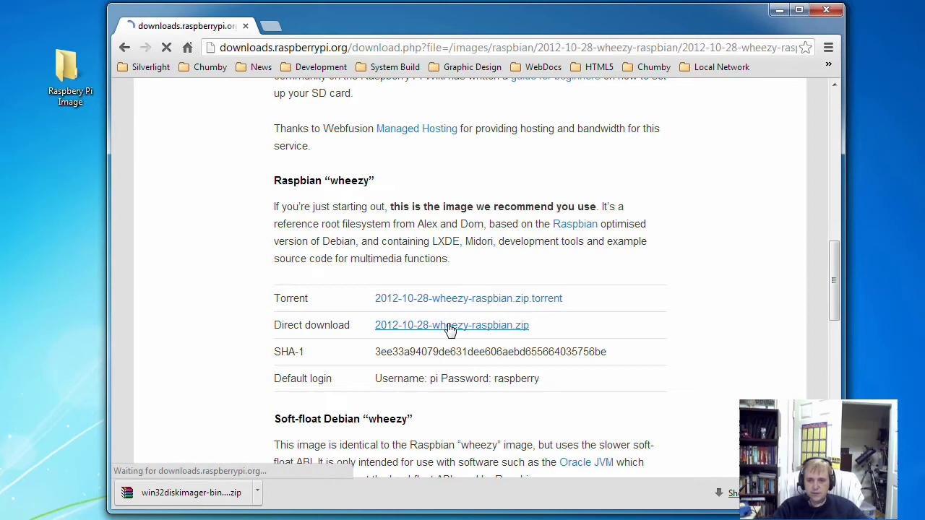
scroll(538, 338, "down", 3)
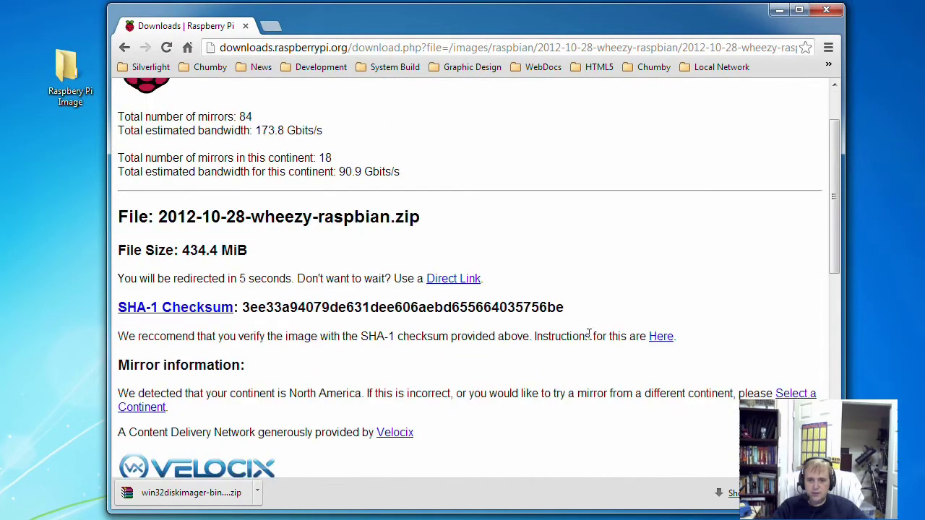
scroll(589, 339, "up", 2)
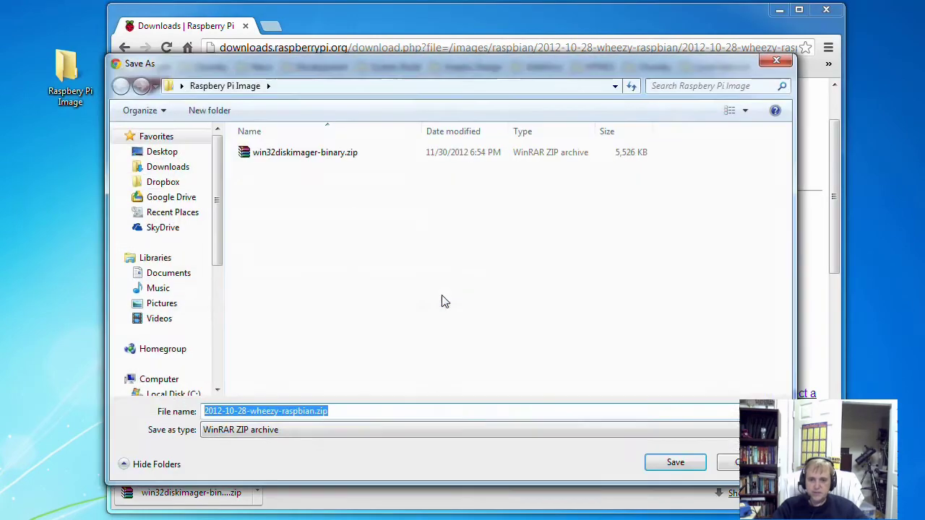
left_click(676, 463)
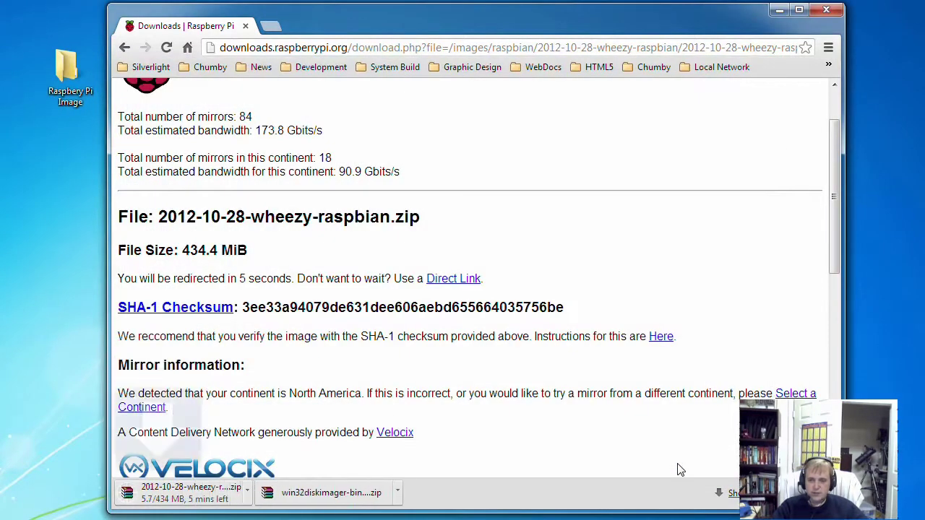
left_click(733, 493)
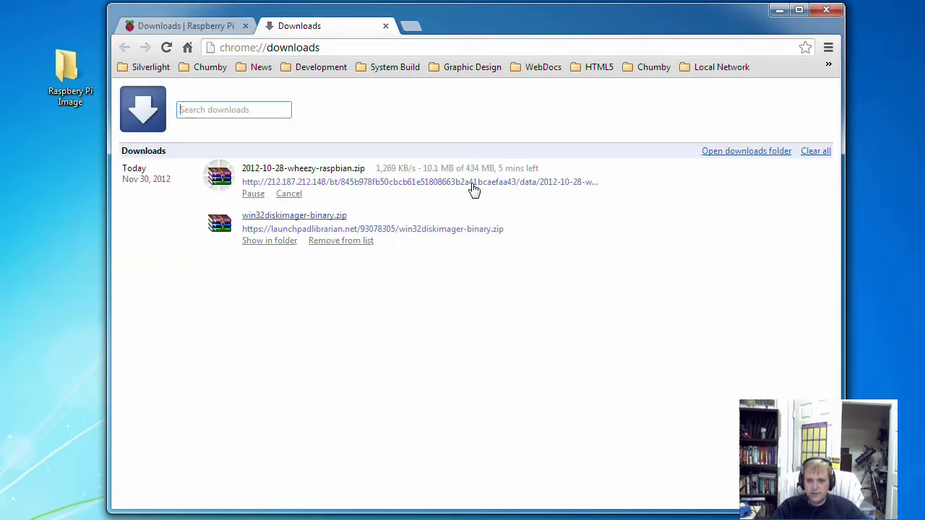
Open the desktop's Raspbery Pi Image folder and view win32diskimager-binary.zip in WinRAR, with both windows arranged for access
left_click(70, 85)
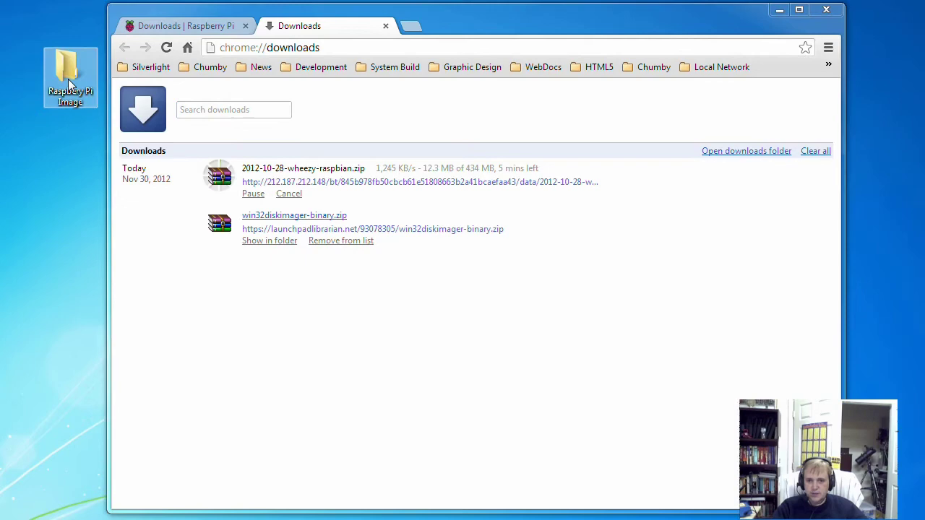
double_click(70, 85)
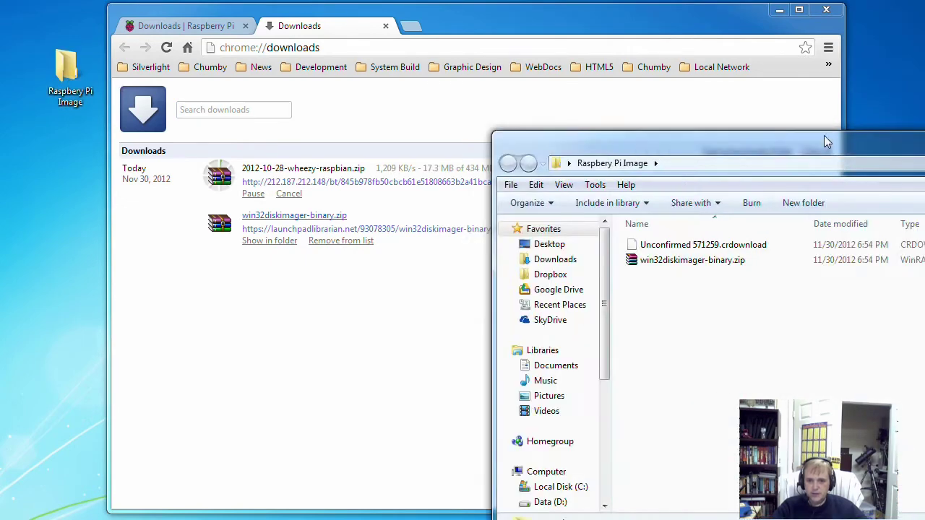
left_click_drag(893, 135, 458, 62)
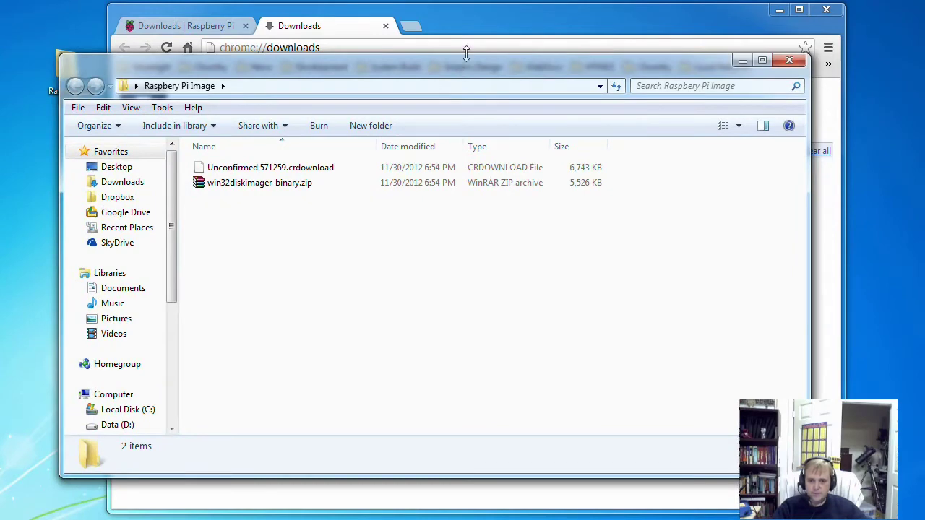
left_click(277, 185)
double_click(277, 185)
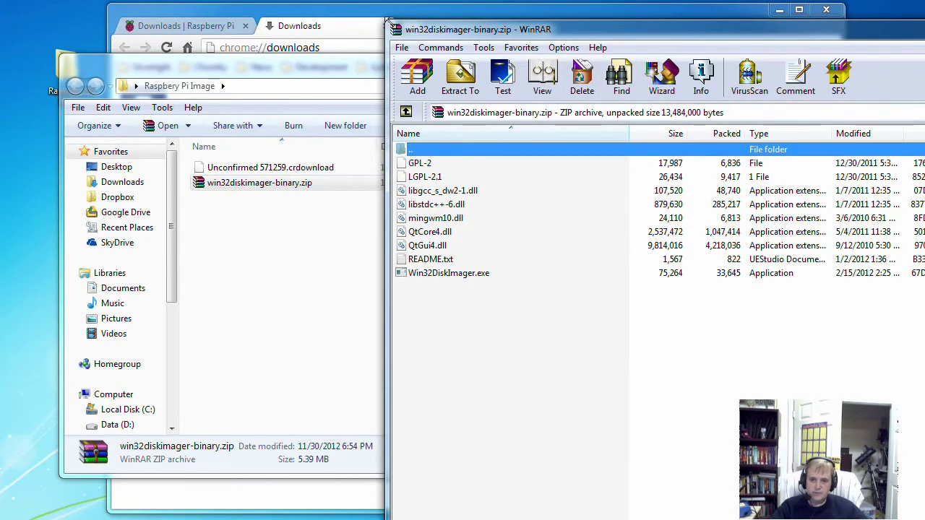
left_click_drag(394, 25, 593, 227)
left_click_drag(695, 239, 479, 85)
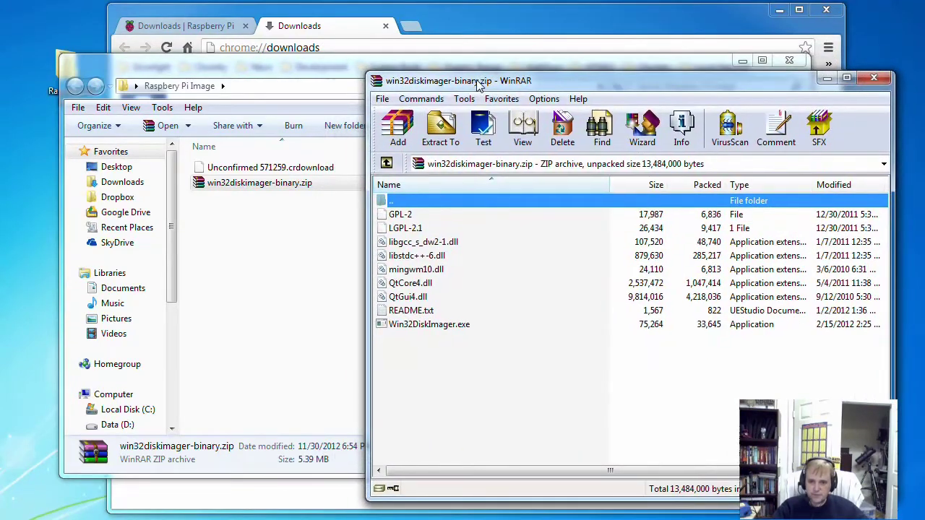
Create a subfolder named Win32DiskImager inside the Raspbery Pi Image folder and open it
left_click(282, 239)
left_click(370, 127)
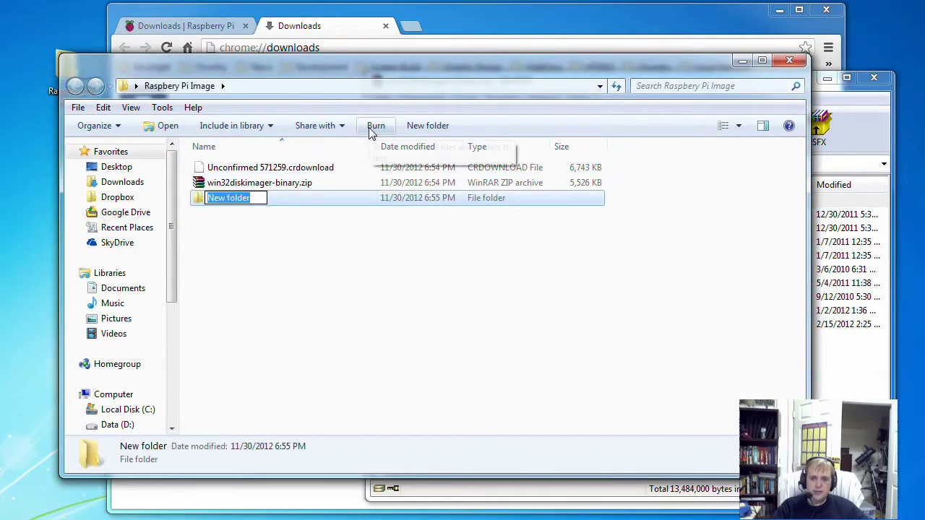
type("Win")
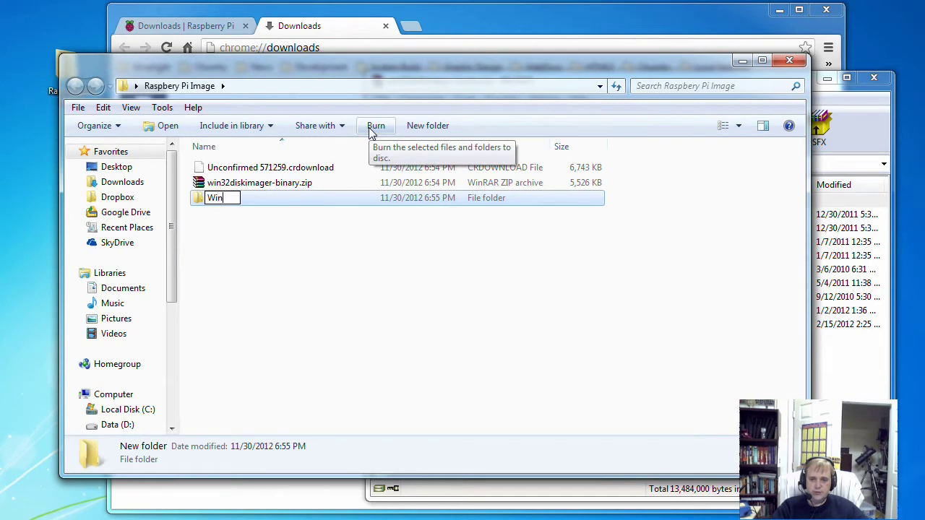
type("32DiskImager")
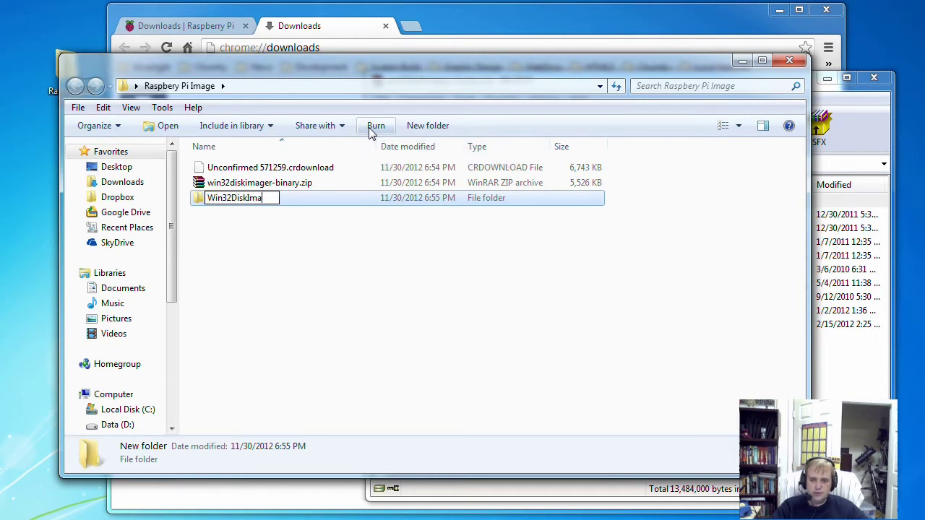
key("Return")
key("Return")
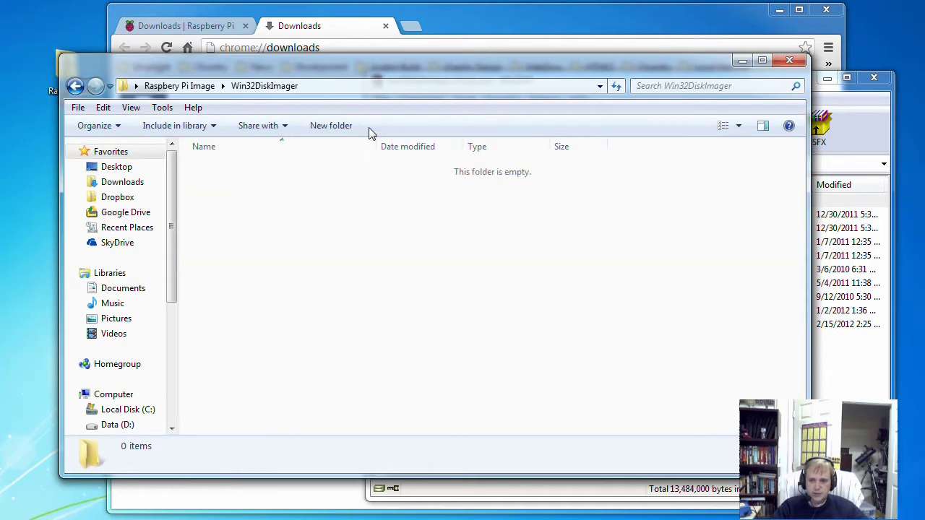
Extract all files from the win32diskimager-binary.zip archive into the Win32DiskImager folder and close WinRAR
left_click(847, 375)
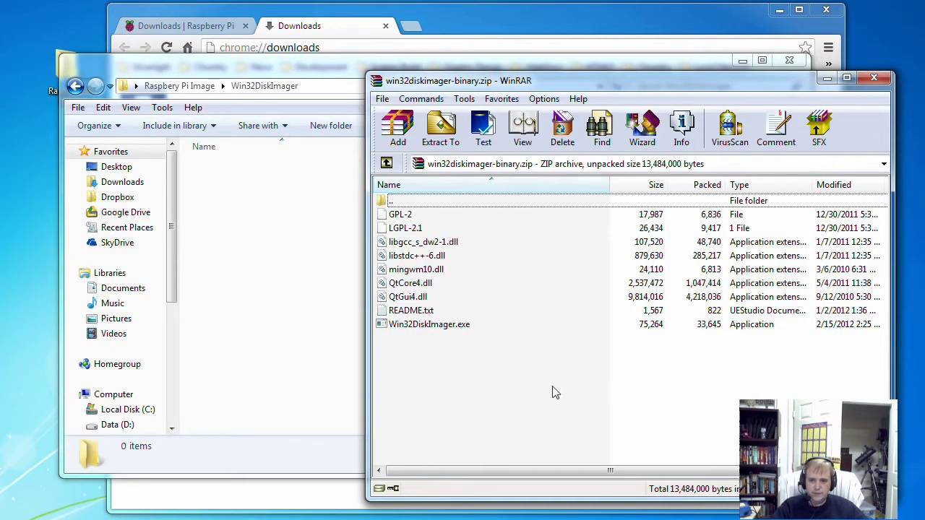
left_click_drag(561, 397, 380, 198)
left_click_drag(405, 248, 246, 219)
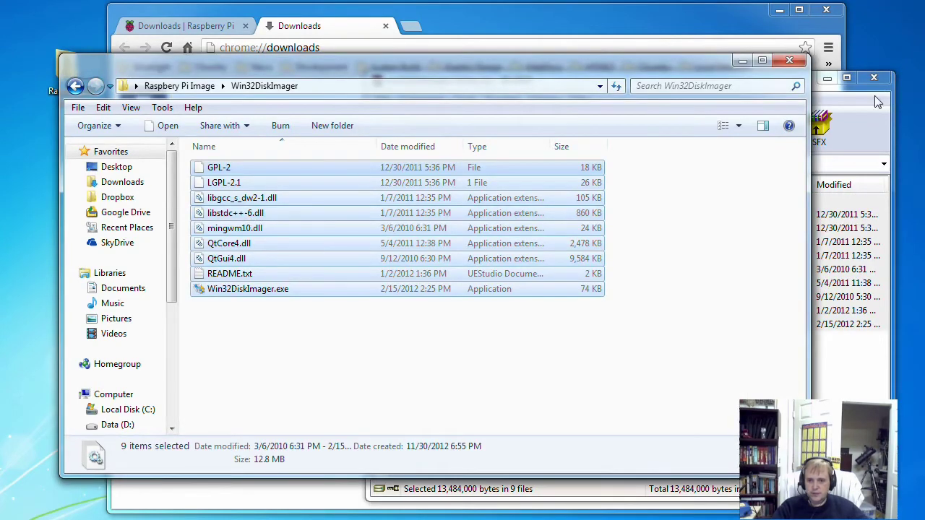
left_click(874, 77)
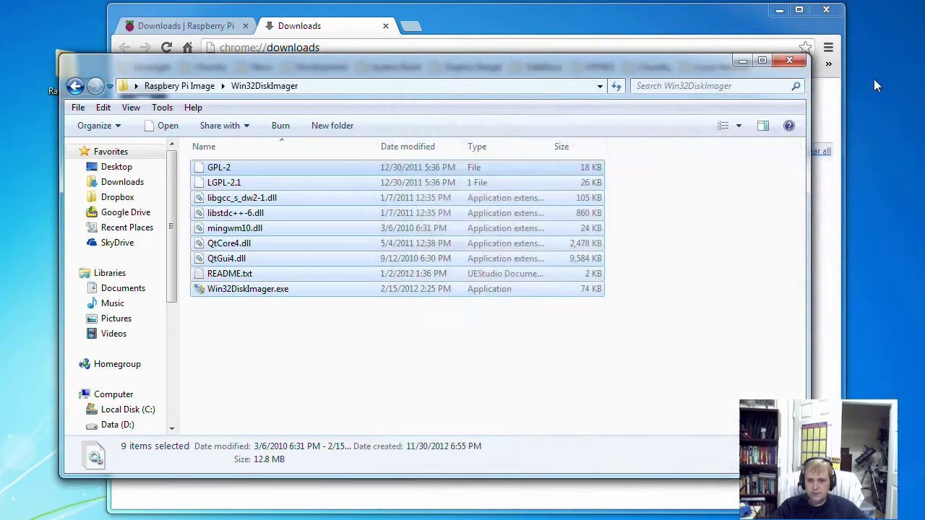
Return to the Raspbery Pi Image folder and delete the win32diskimager-binary.zip archive
left_click(611, 376)
left_click(176, 88)
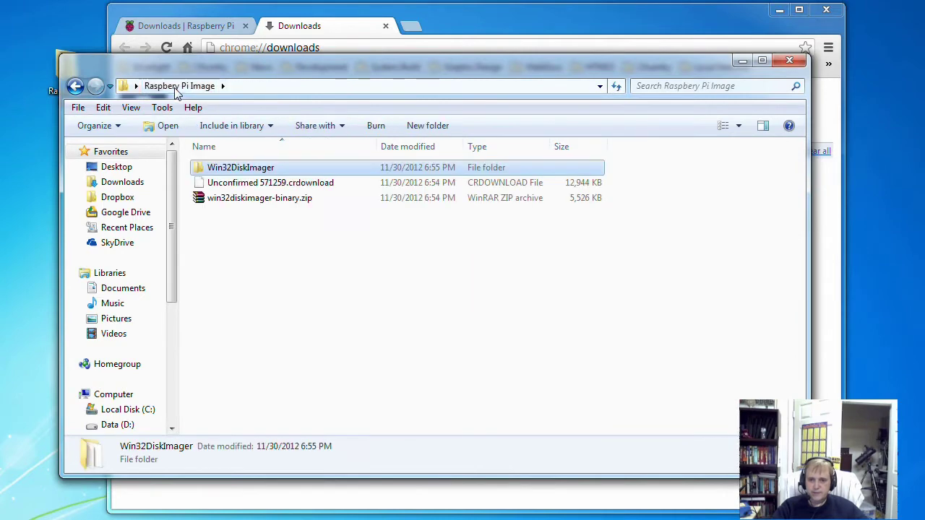
left_click(260, 199)
key("Delete")
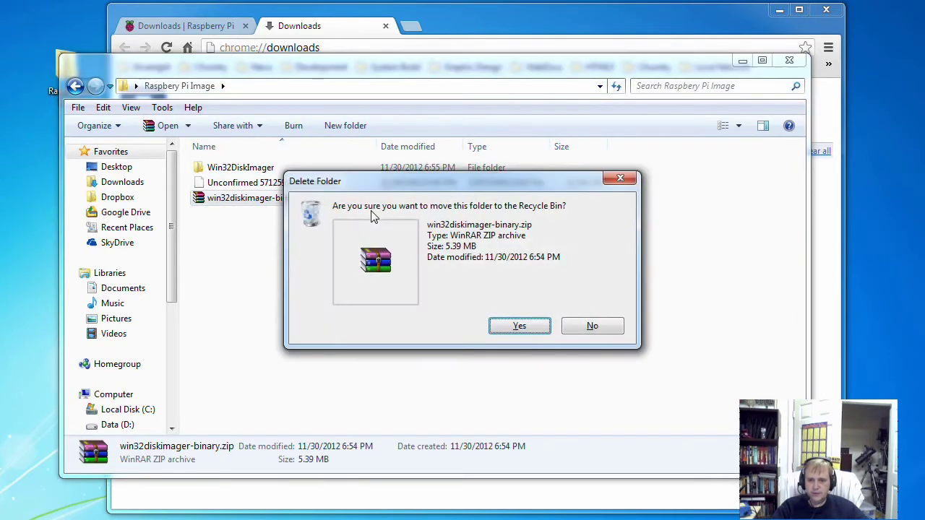
key("Return")
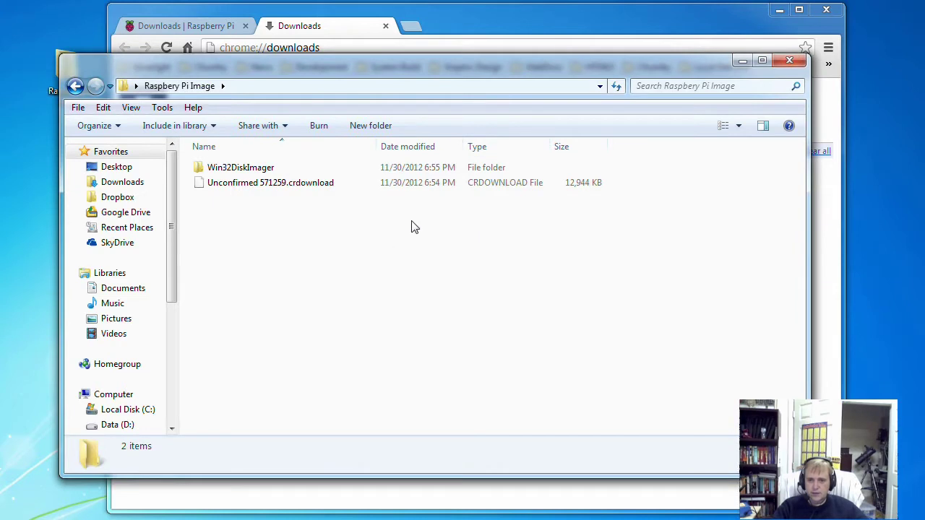
Once the download is complete, extract 2012-10-28-wheezy-raspbian.img from its zip into the Raspbery Pi Image folder and close WinRAR
left_click(499, 9)
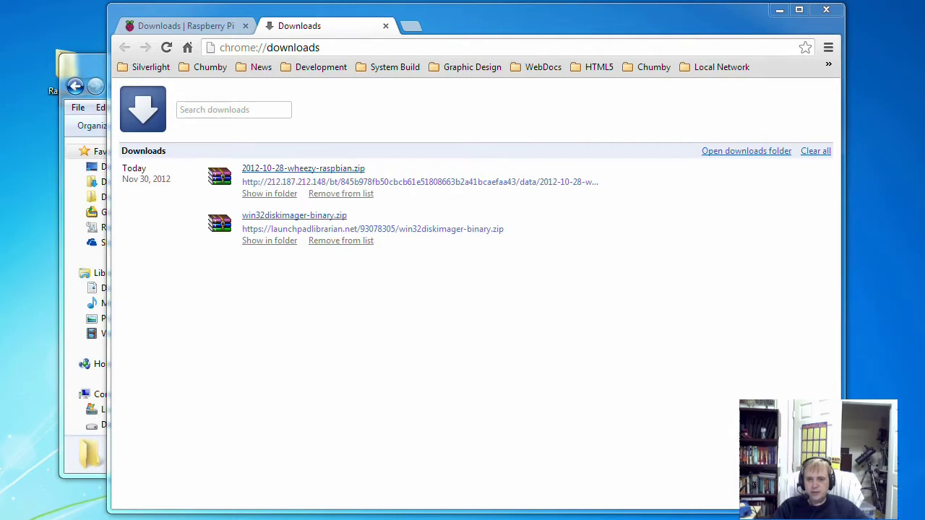
left_click(778, 12)
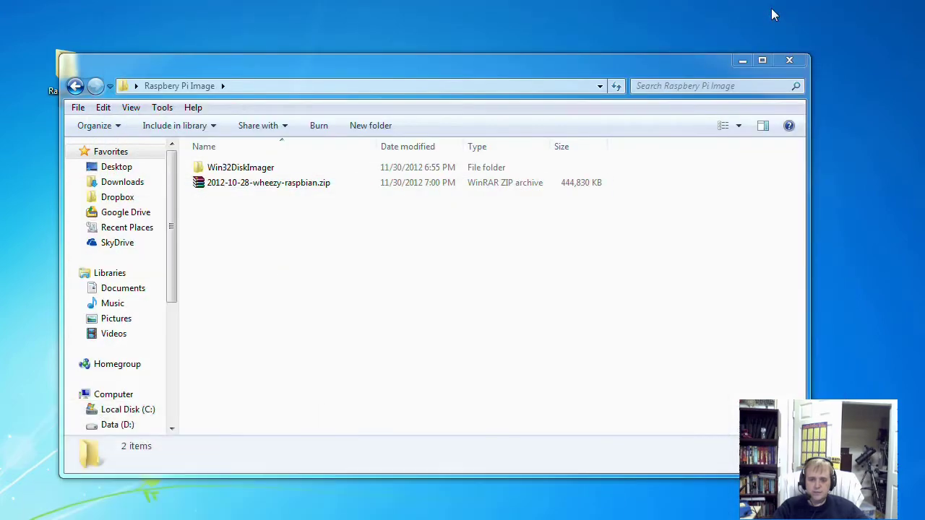
left_click(293, 186)
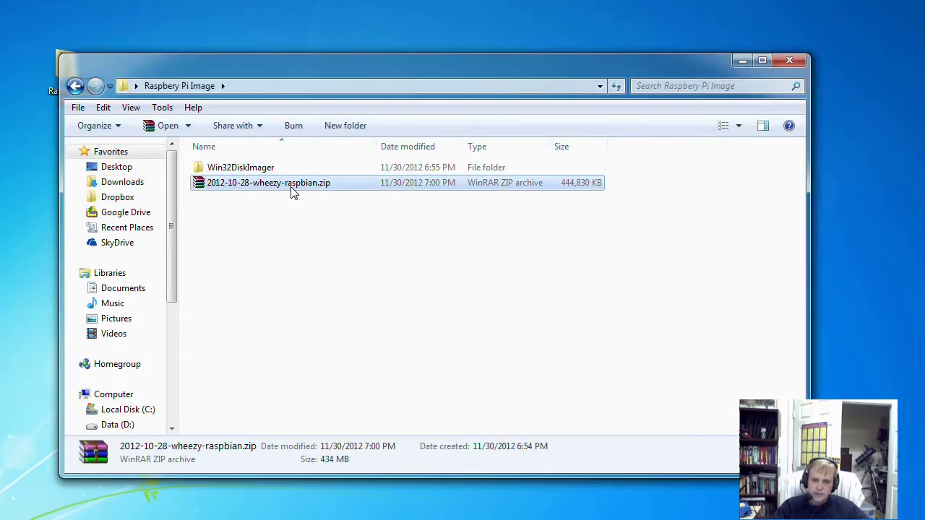
double_click(294, 186)
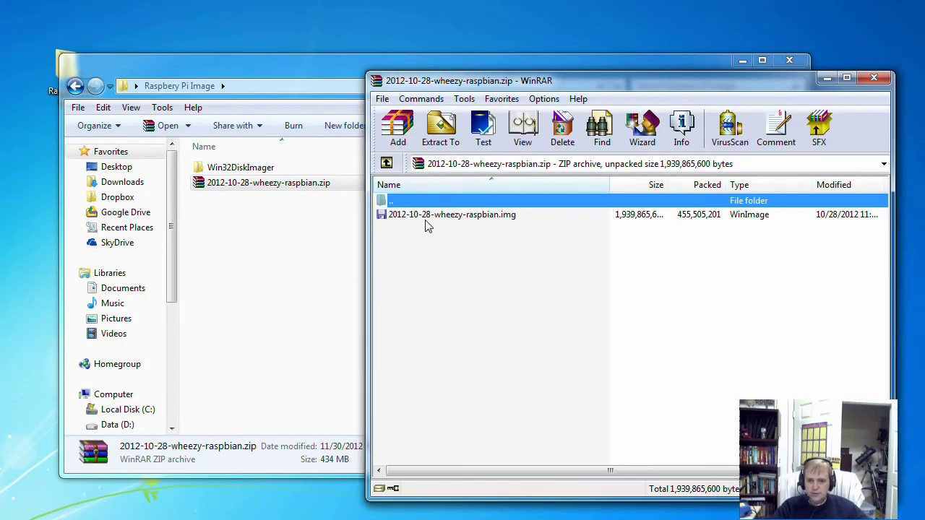
left_click(431, 217)
left_click_drag(443, 222, 316, 240)
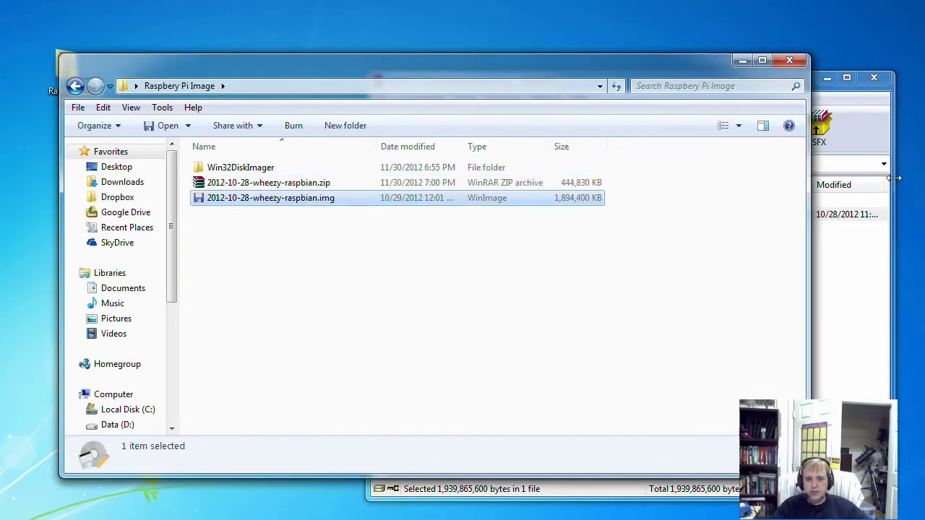
left_click(874, 77)
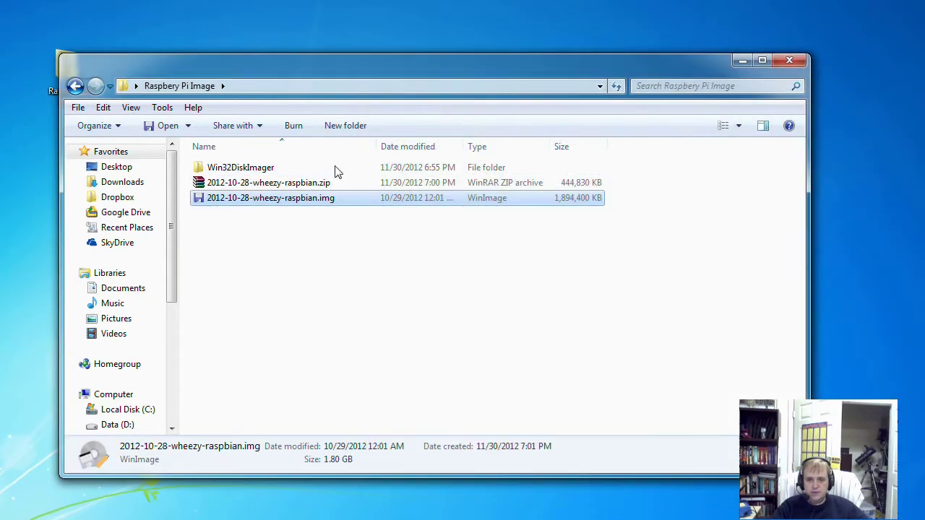
Delete the 2012-10-28-wheezy-raspbian.zip archive from the Raspbery Pi Image folder
left_click(271, 190)
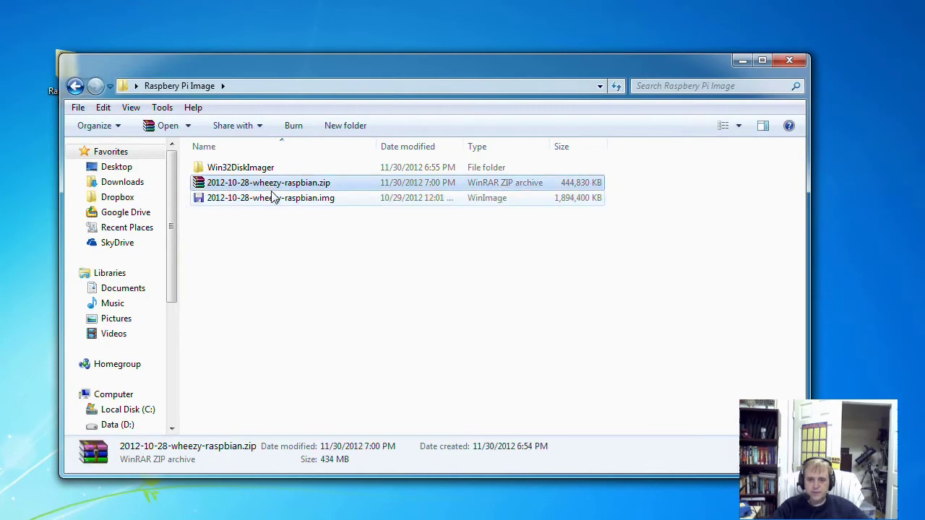
key("Delete")
left_click(536, 327)
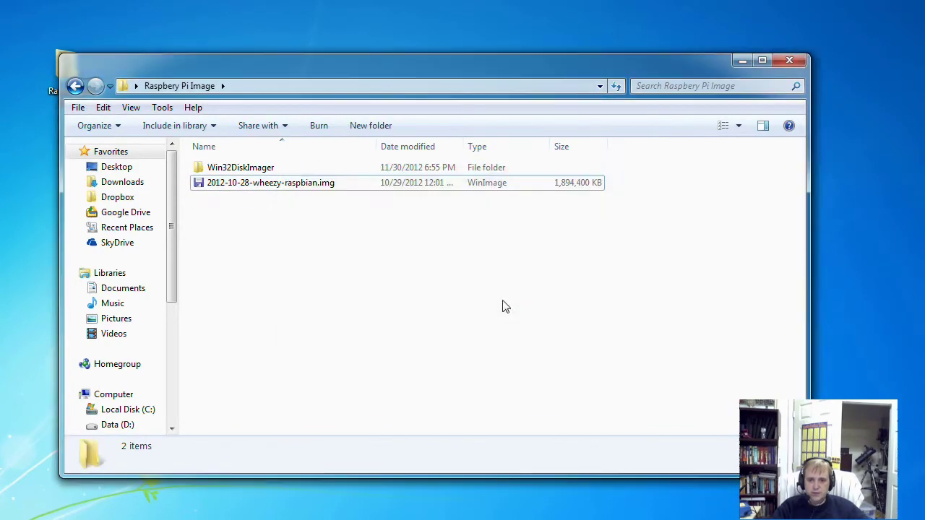
Launch Win32DiskImager.exe from the Win32DiskImager folder and set the target device to W:\
double_click(251, 171)
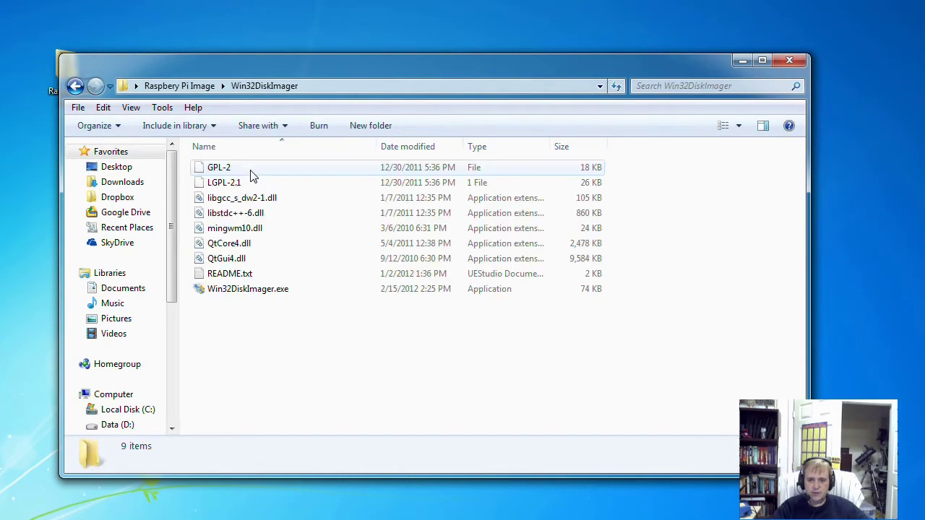
left_click(257, 290)
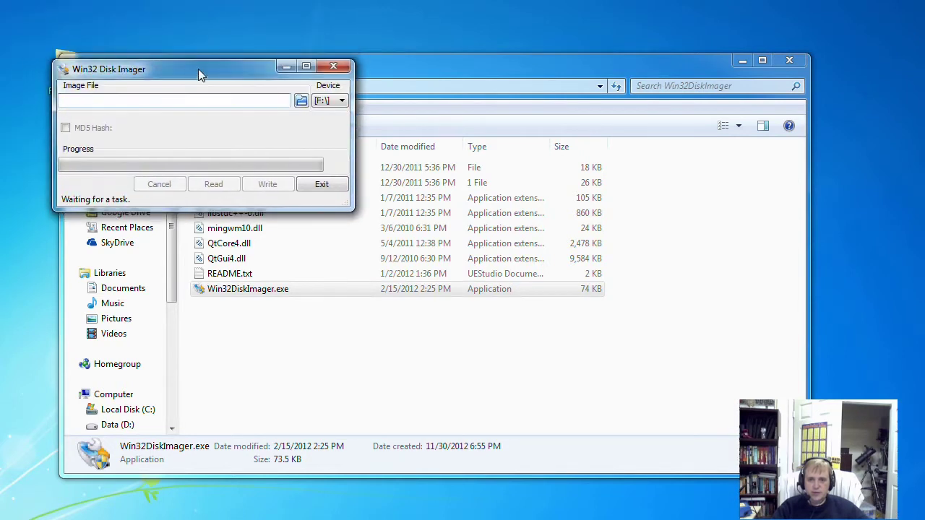
left_click(331, 105)
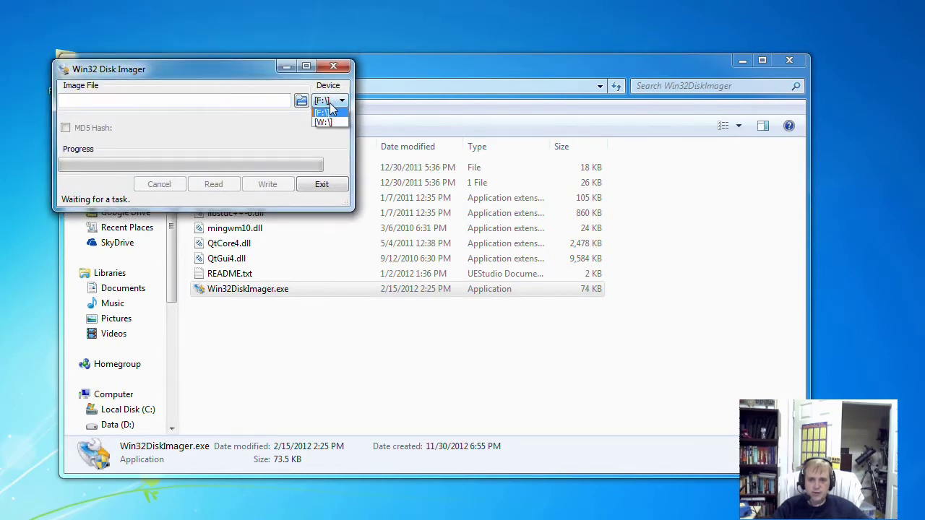
left_click(331, 124)
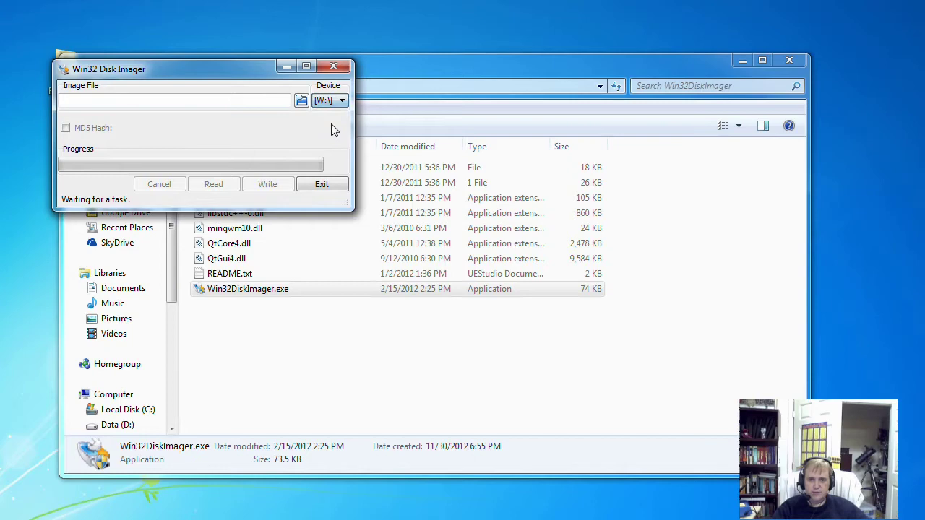
Choose 2012-10-28-wheezy-raspbian.img in the Raspbery Pi Image folder as the image file
left_click(301, 101)
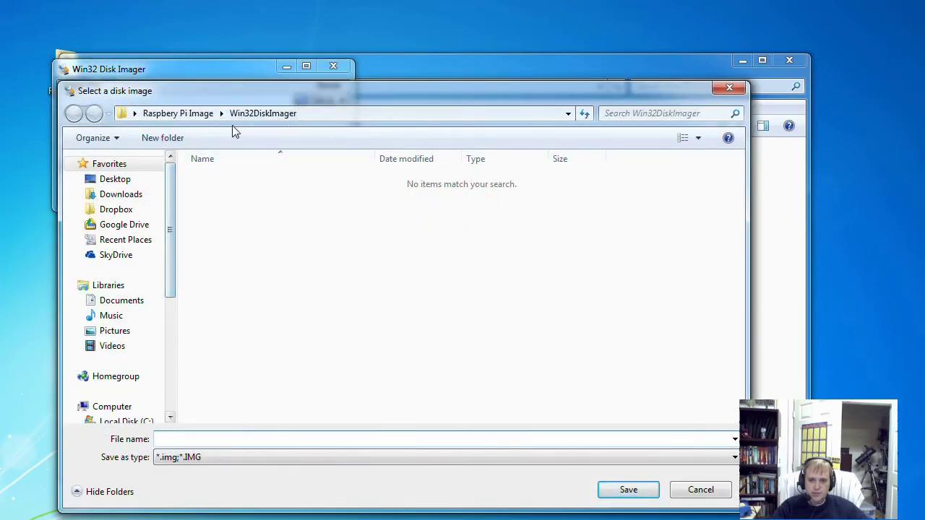
left_click(180, 116)
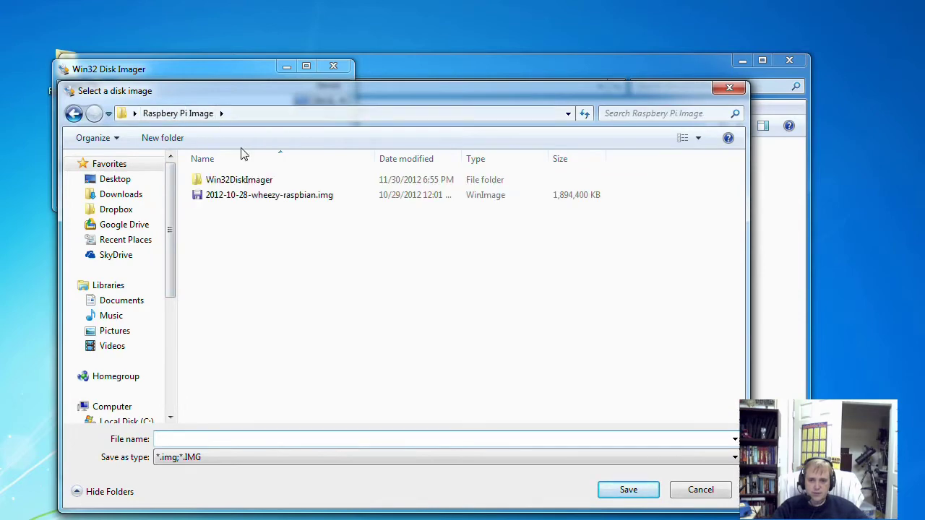
double_click(238, 195)
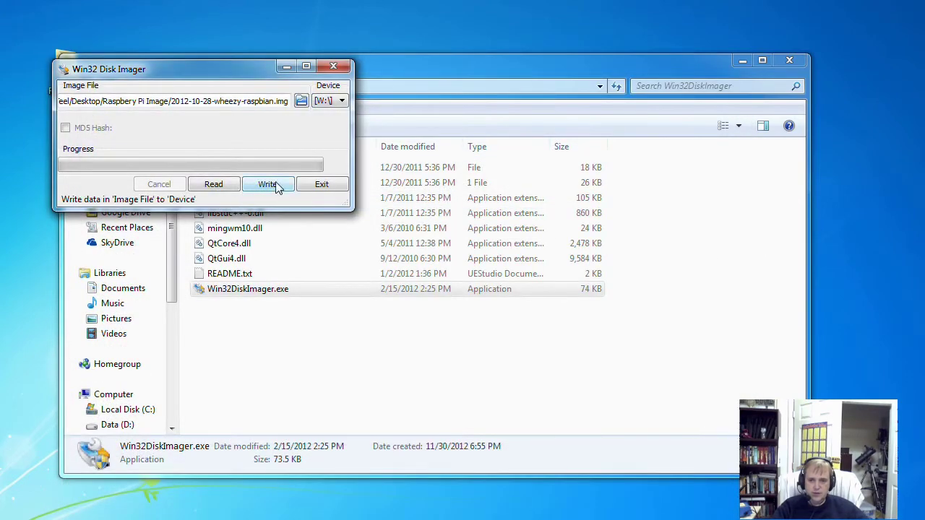
Write the selected image to the W:\ device, accepting the overwrite, and close the imager and the folder window when finished
left_click(269, 186)
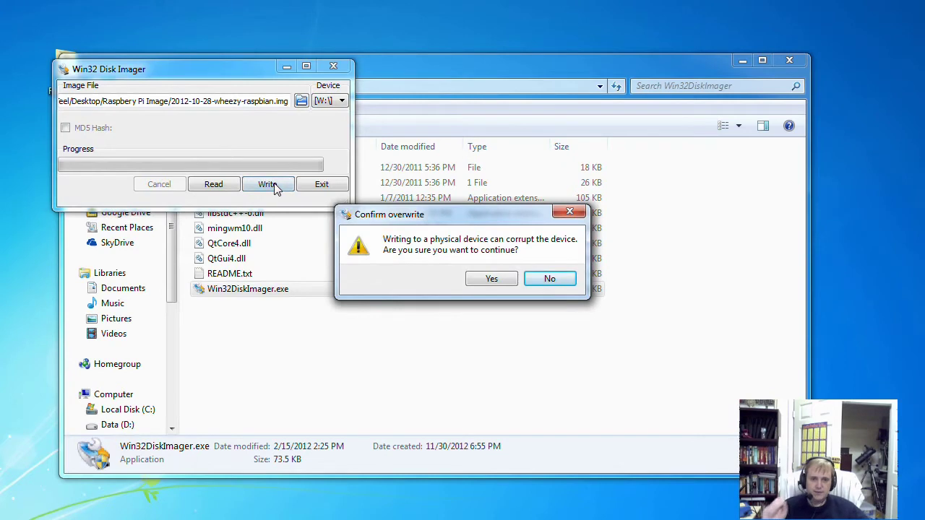
left_click(504, 285)
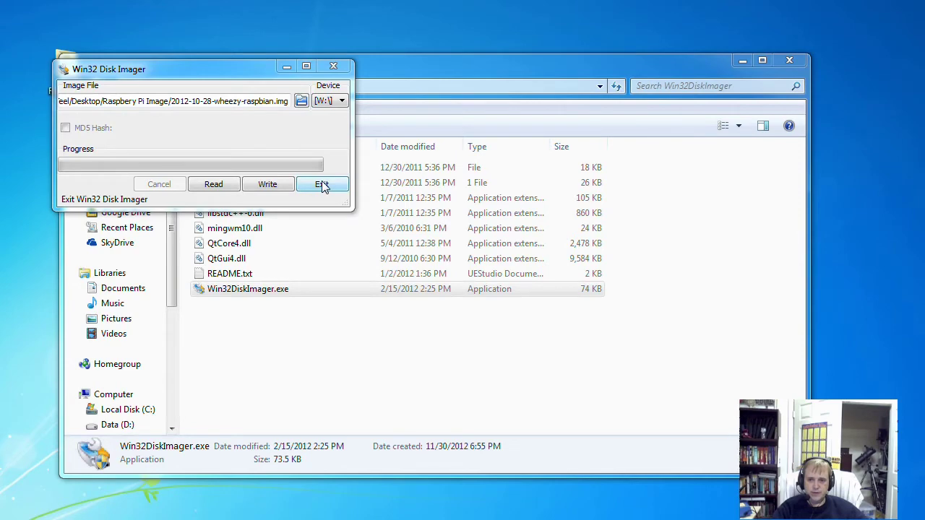
left_click(323, 185)
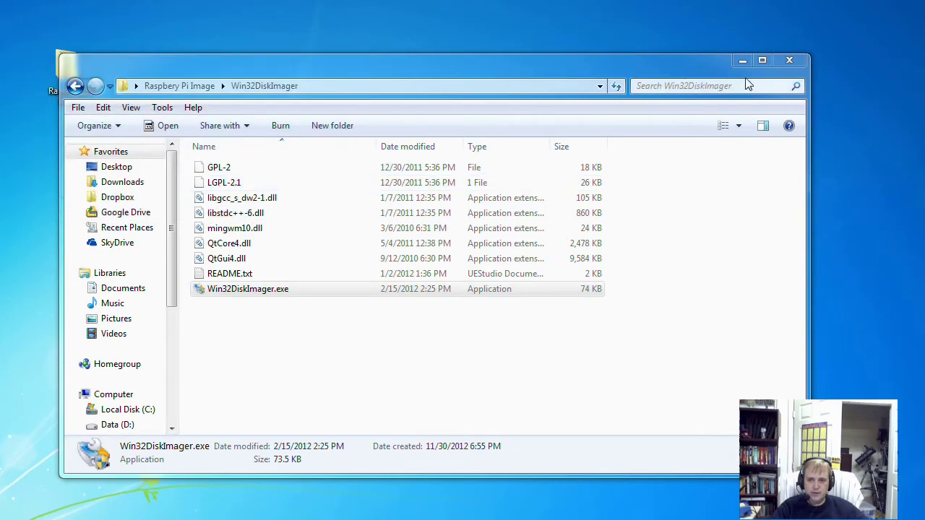
left_click(799, 62)
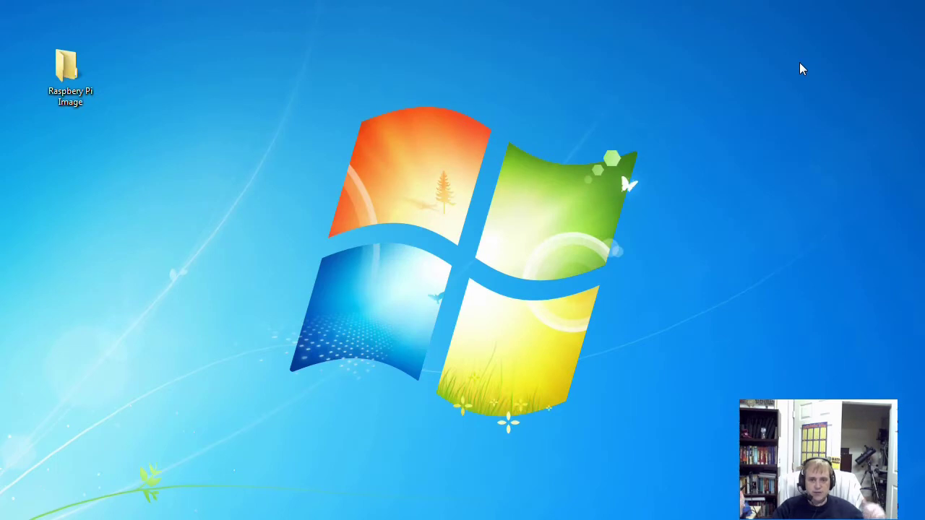